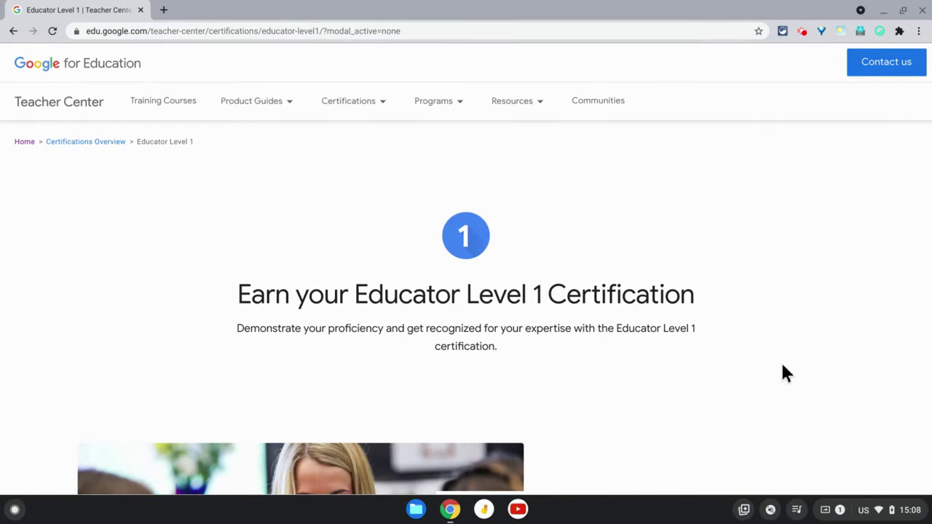
# From the Educator Level 1 page, register for the certification exam in a new WebAssessor tab.
pyautogui.click(82, 36)
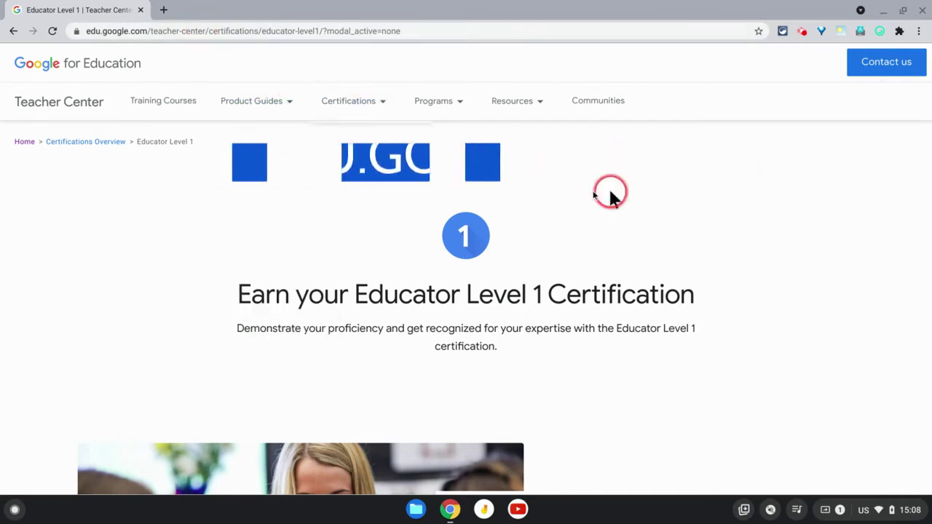
pyautogui.moveTo(354, 97)
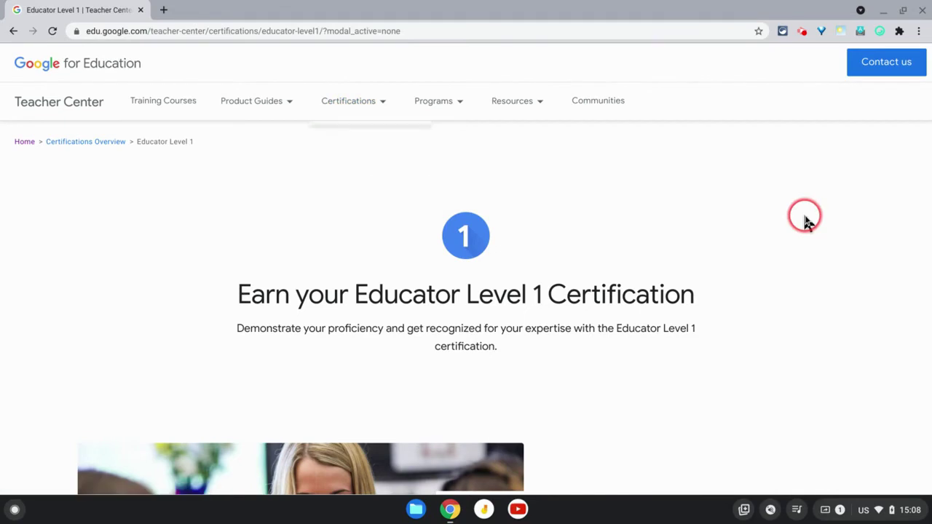
pyautogui.scroll(-3, 805, 222)
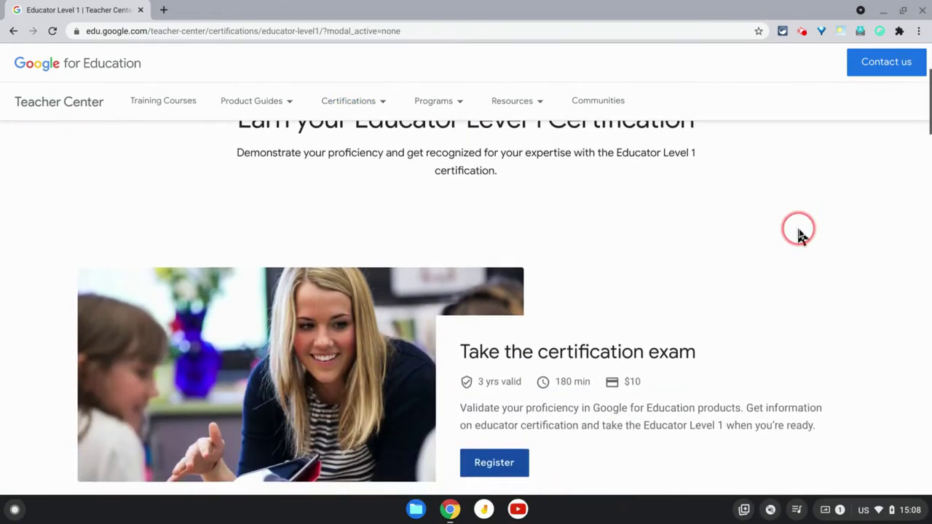
pyautogui.scroll(-2, 799, 233)
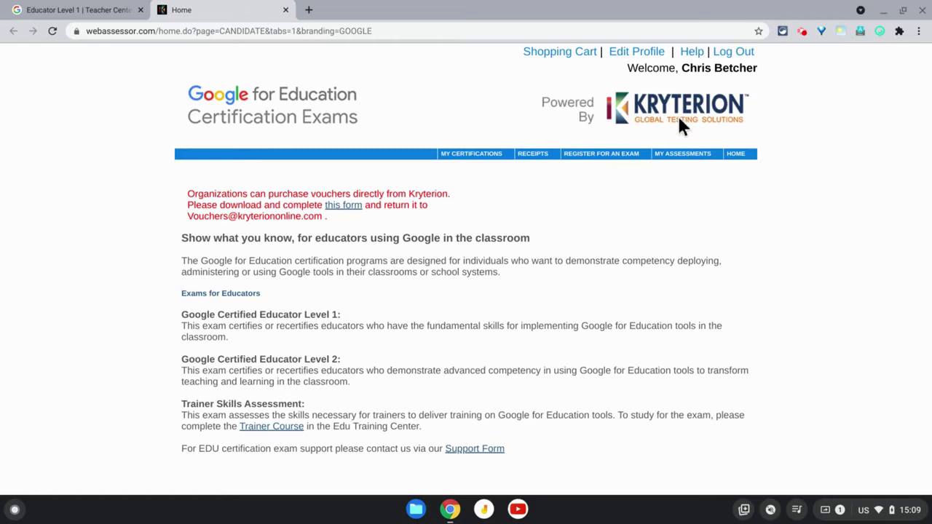
# Open REGISTER FOR AN EXAM and expand For Educators to list the Level 1 and Level 2 exams.
pyautogui.click(610, 156)
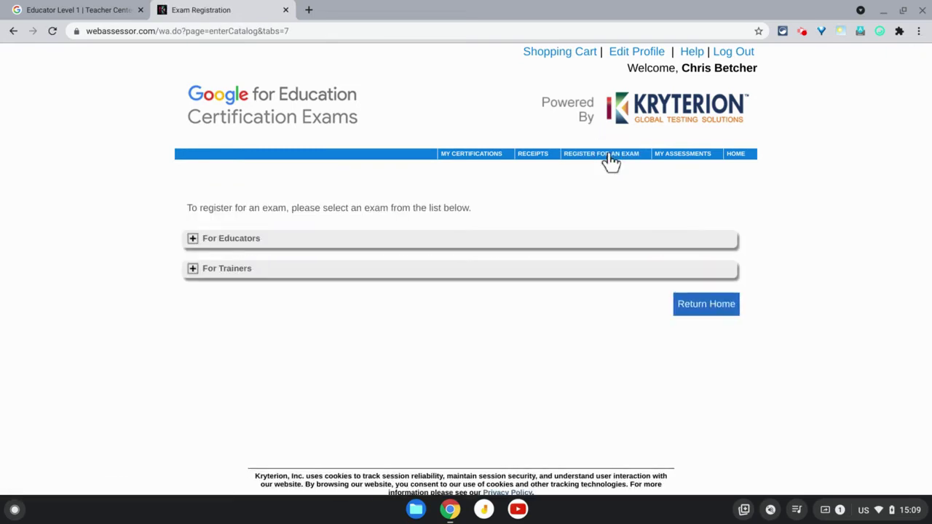
pyautogui.click(193, 238)
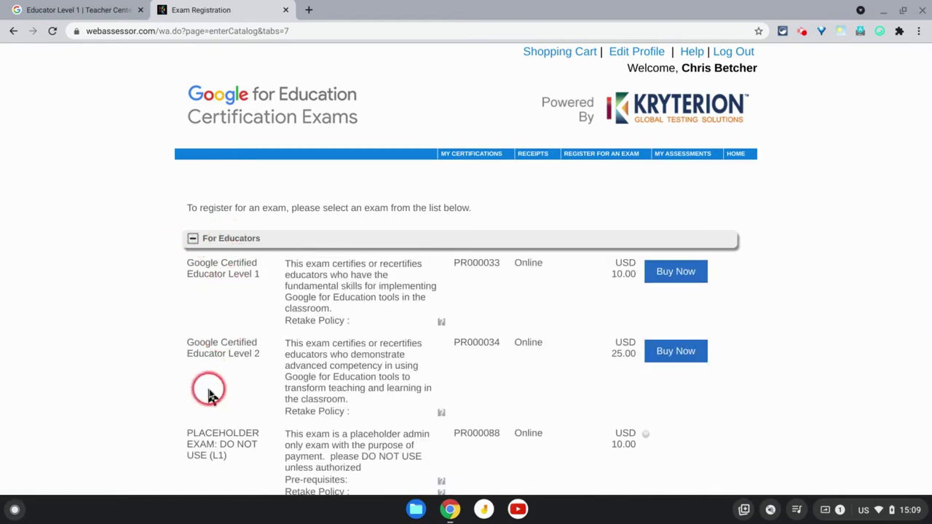
# Add the Educator Level 1 exam to the cart and apply the pasted voucher code.
pyautogui.click(682, 277)
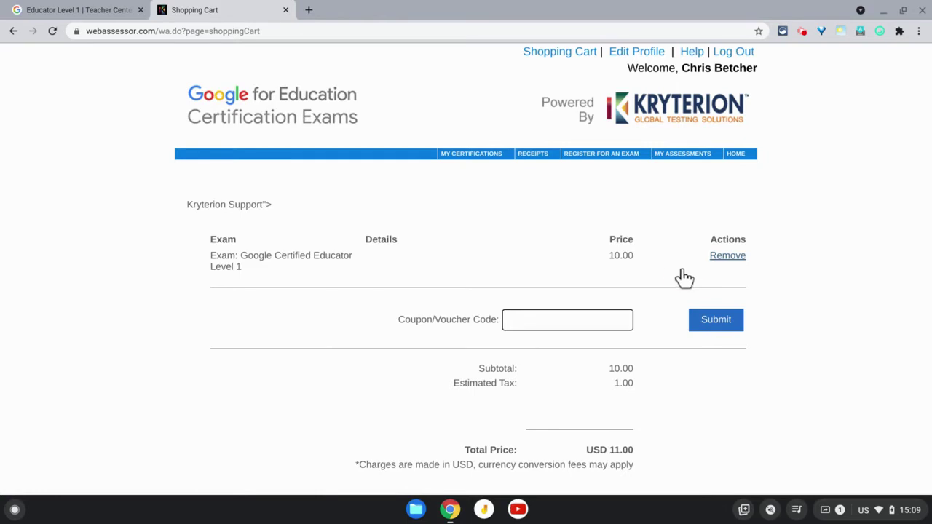
pyautogui.click(717, 321)
pyautogui.click(570, 320)
pyautogui.click(717, 324)
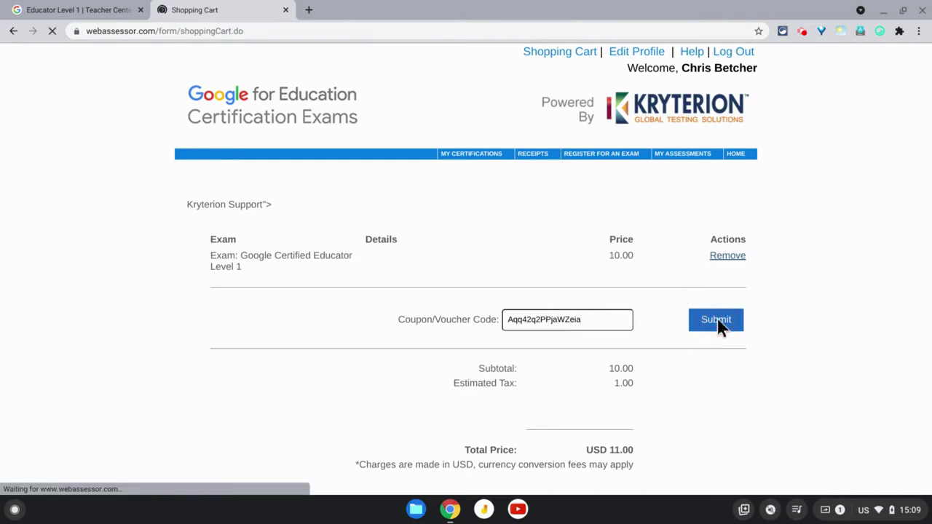
# Check out the Level 1 order at a USD 0.00 total.
pyautogui.click(652, 289)
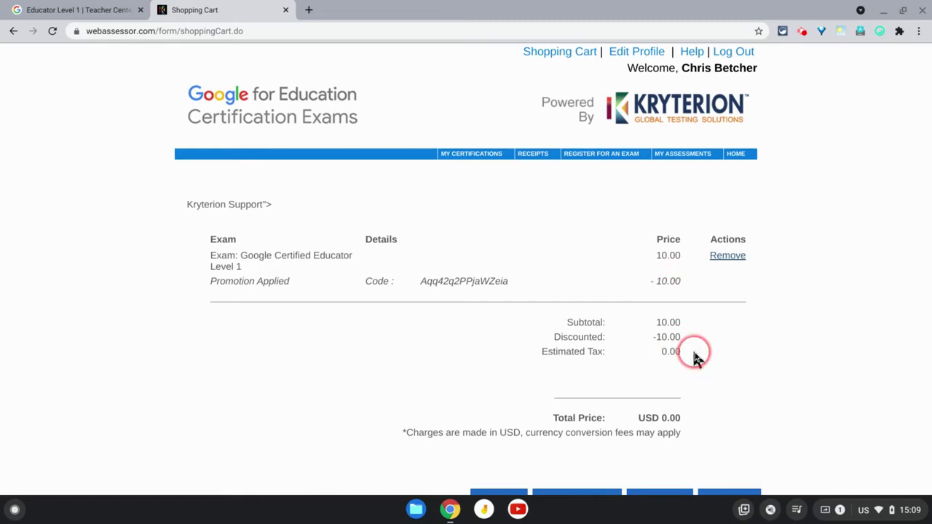
pyautogui.scroll(-2, 695, 356)
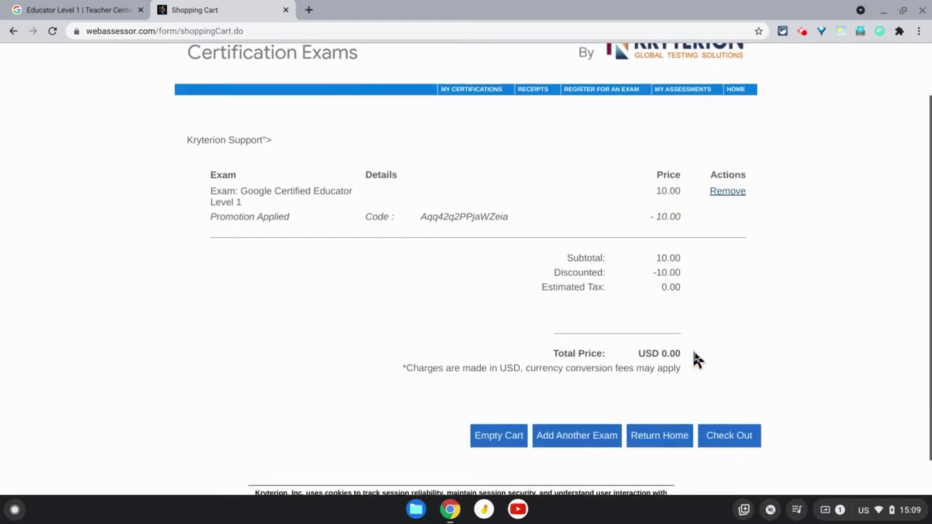
pyautogui.click(714, 431)
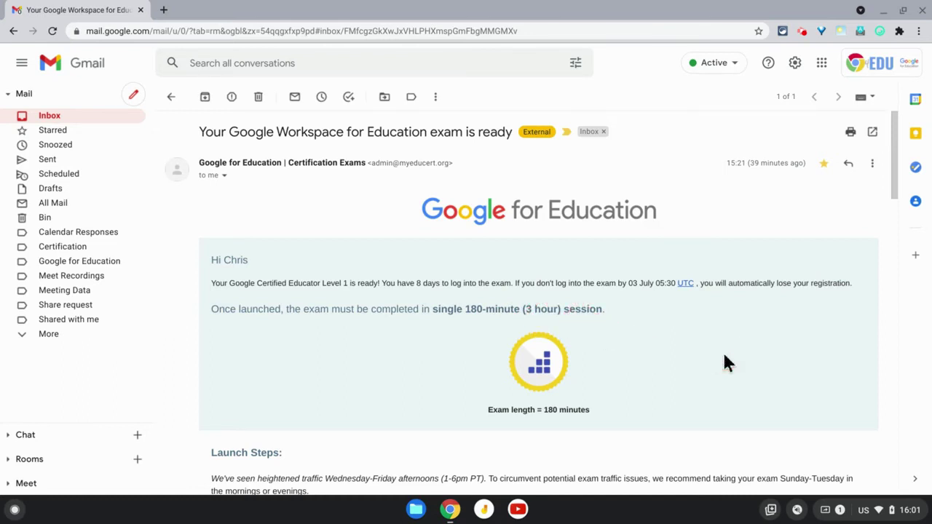
# Scroll the 'exam is ready' email down to its Launch Steps and exam sign-in credentials.
pyautogui.scroll(-3, 709, 364)
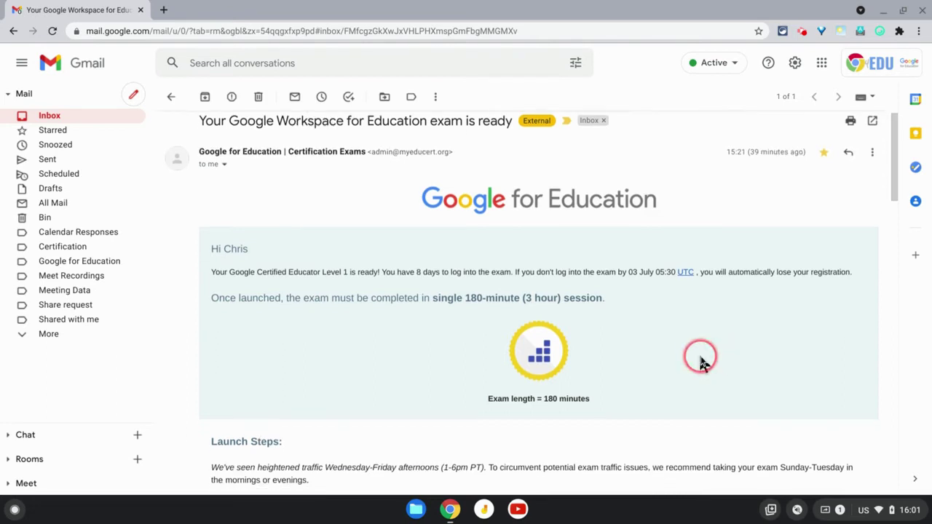
pyautogui.scroll(-1, 695, 375)
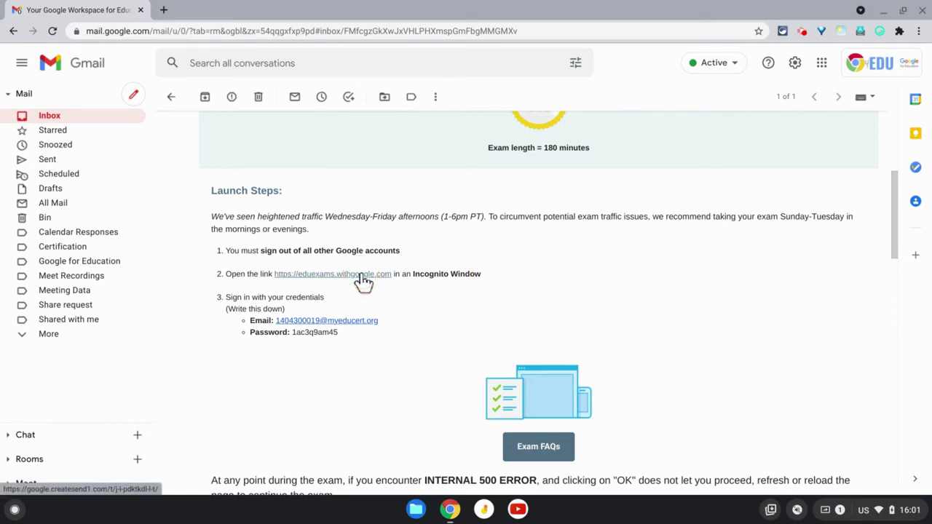
# Open a new Chrome Incognito window, then switch back to the exam email in Gmail.
pyautogui.click(902, 64)
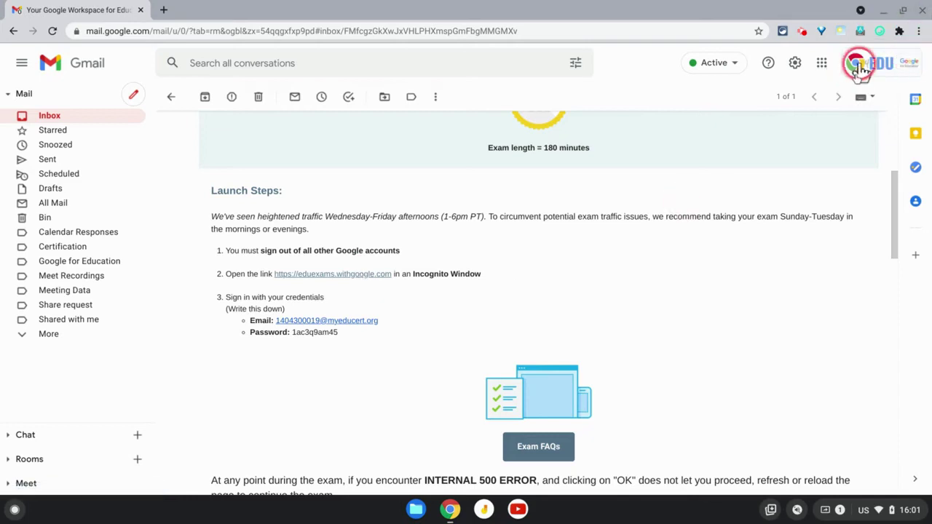
pyautogui.click(430, 296)
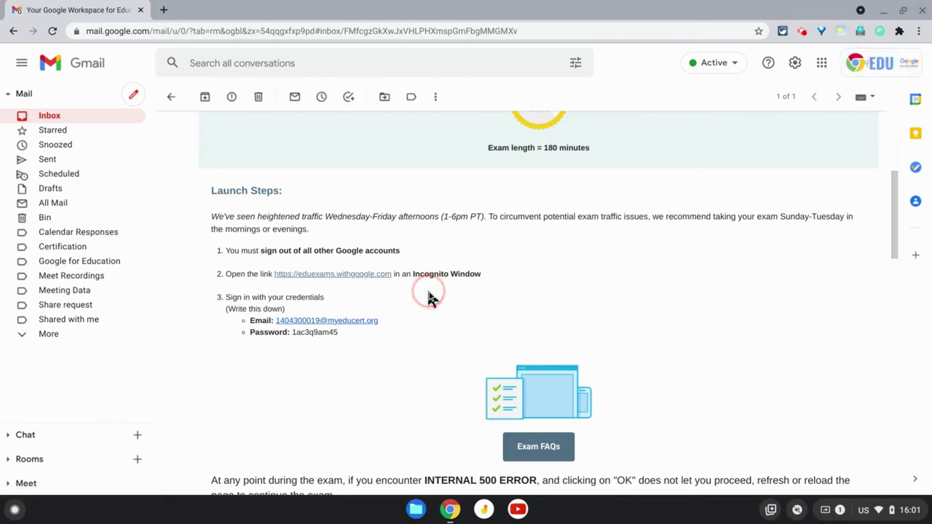
pyautogui.click(357, 321)
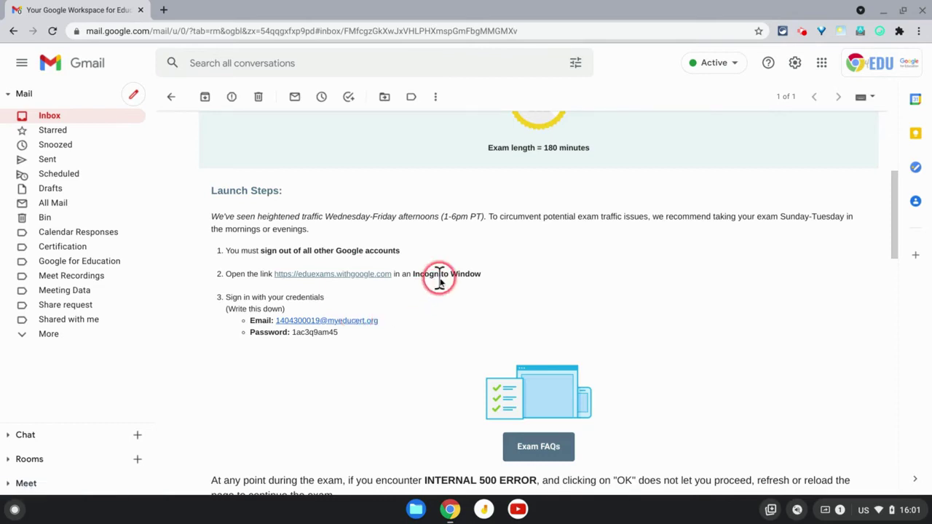
pyautogui.click(919, 31)
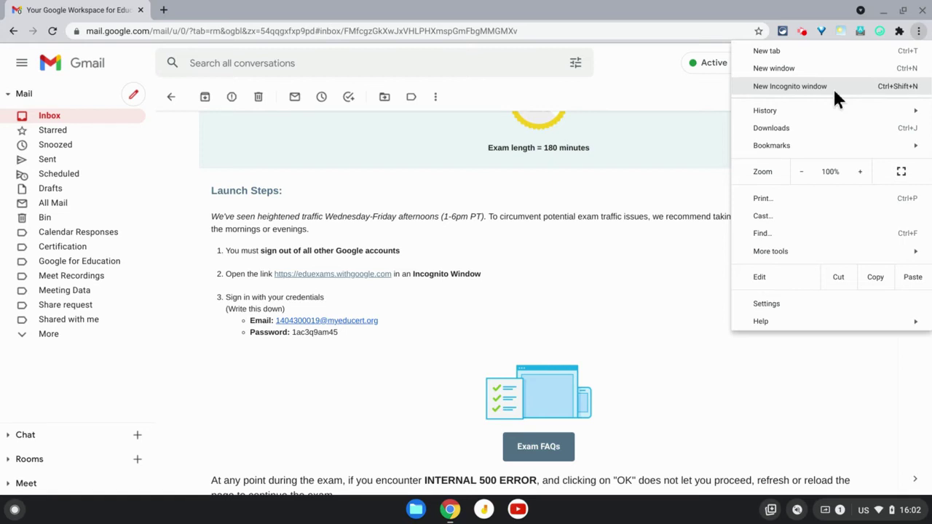
pyautogui.click(821, 87)
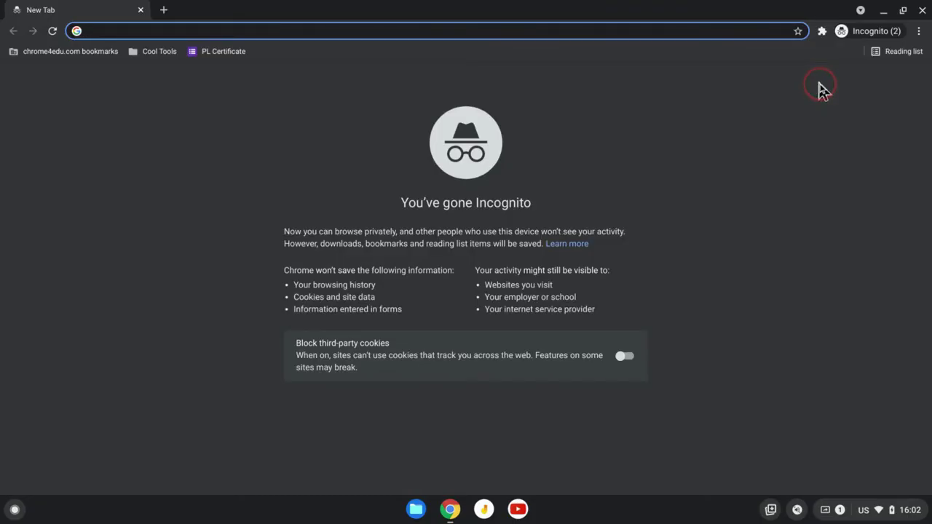
pyautogui.hotkey('alt', 'Tab')
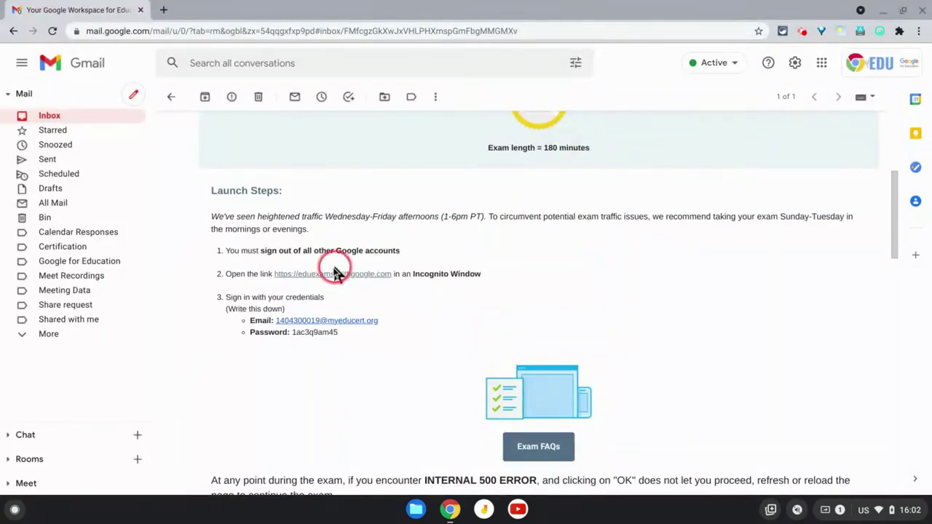
# Copy the eduexams.withgoogle.com link from the email and load it in the Incognito window.
pyautogui.rightClick(328, 274)
pyautogui.hotkey('ctrl', 'c')
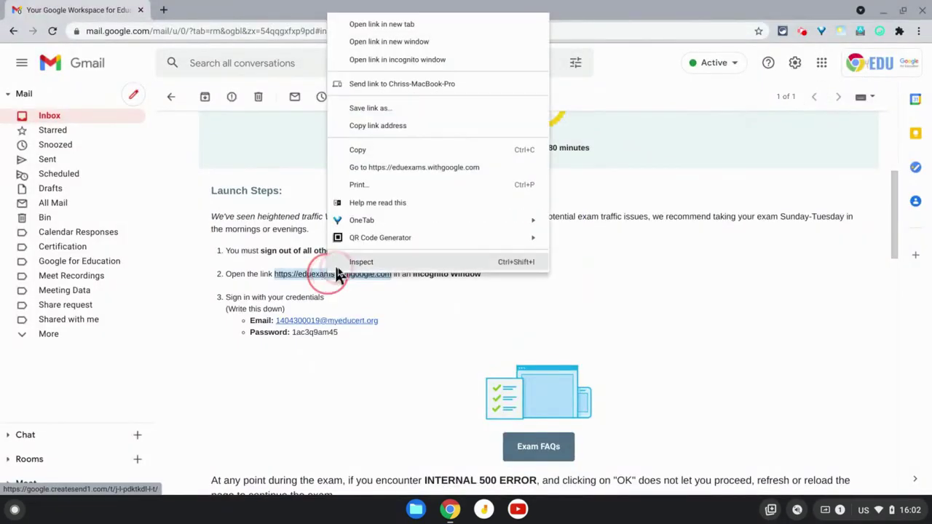
pyautogui.click(384, 152)
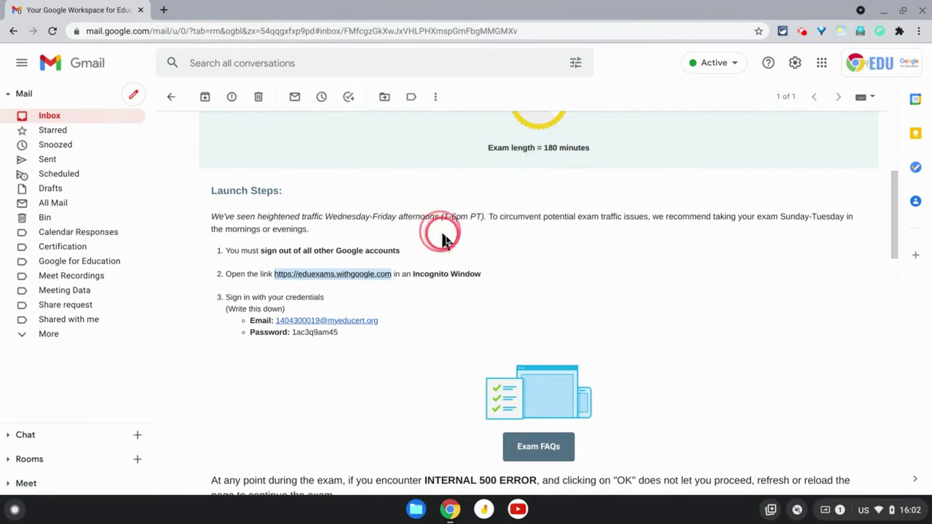
pyautogui.hotkey('alt', 'Tab')
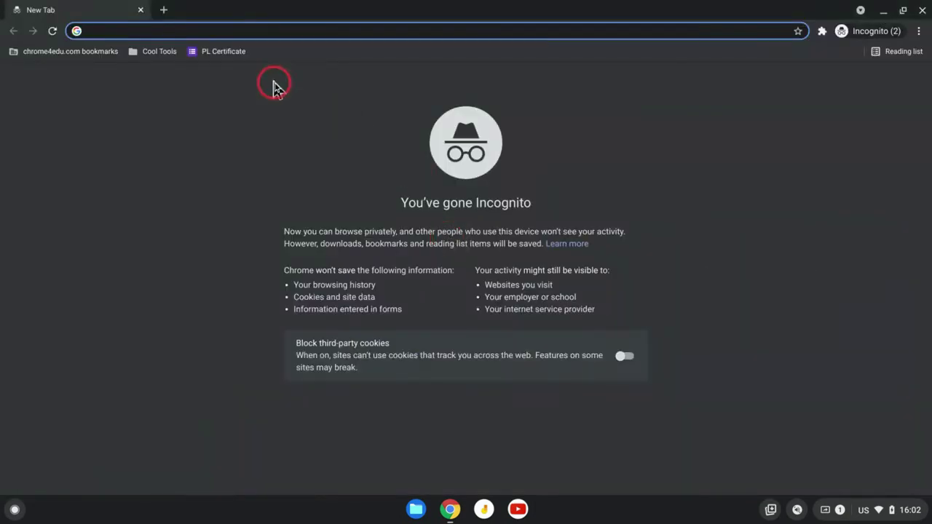
pyautogui.hotkey('ctrl', 'v')
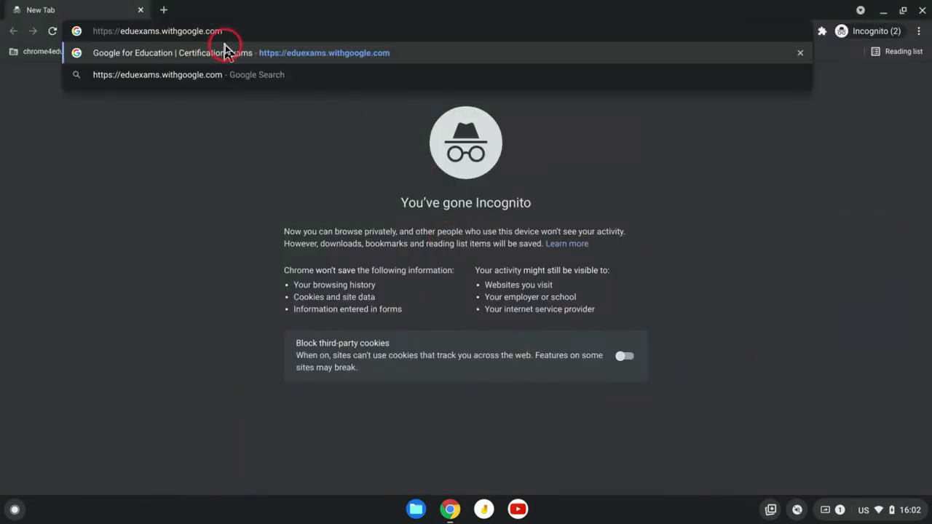
pyautogui.click(225, 48)
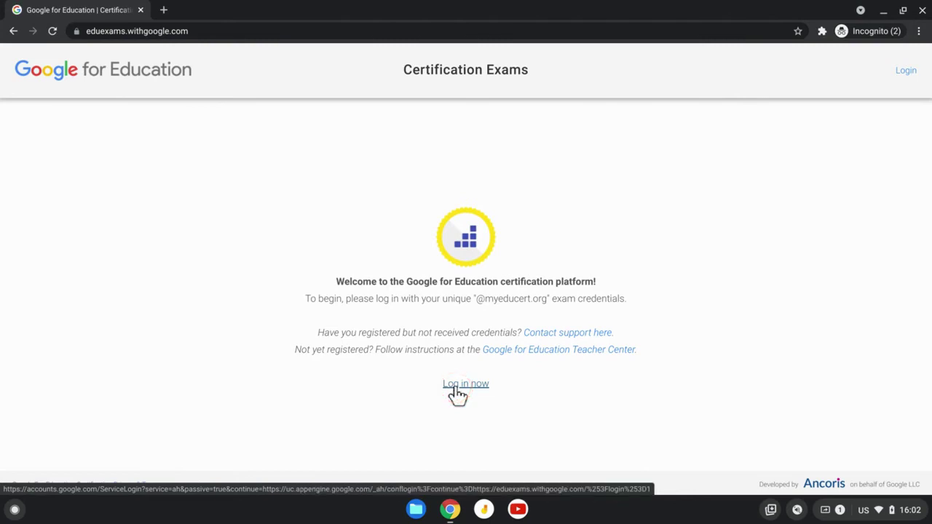
# Copy the exam account email from Gmail, choose Log in now, and submit the email.
pyautogui.hotkey('alt', 'Tab')
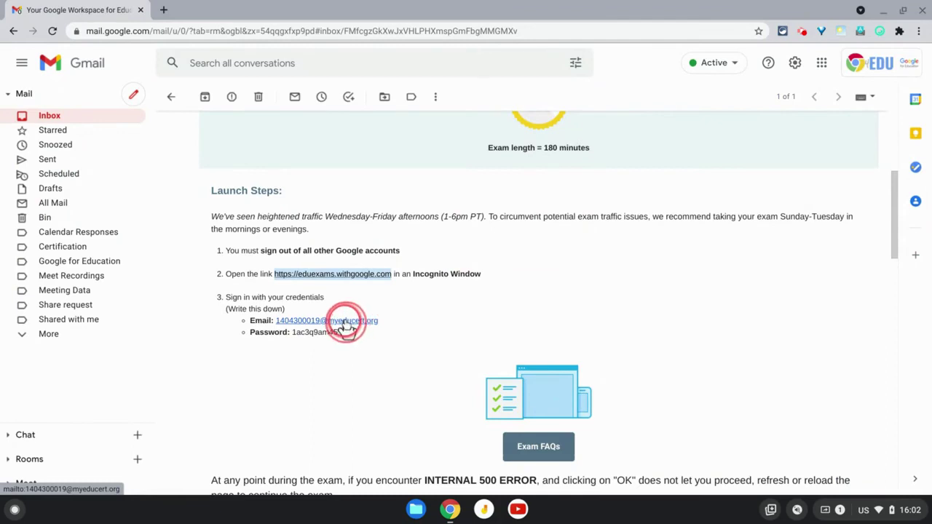
pyautogui.rightClick(348, 324)
pyautogui.hotkey('ctrl', 'c')
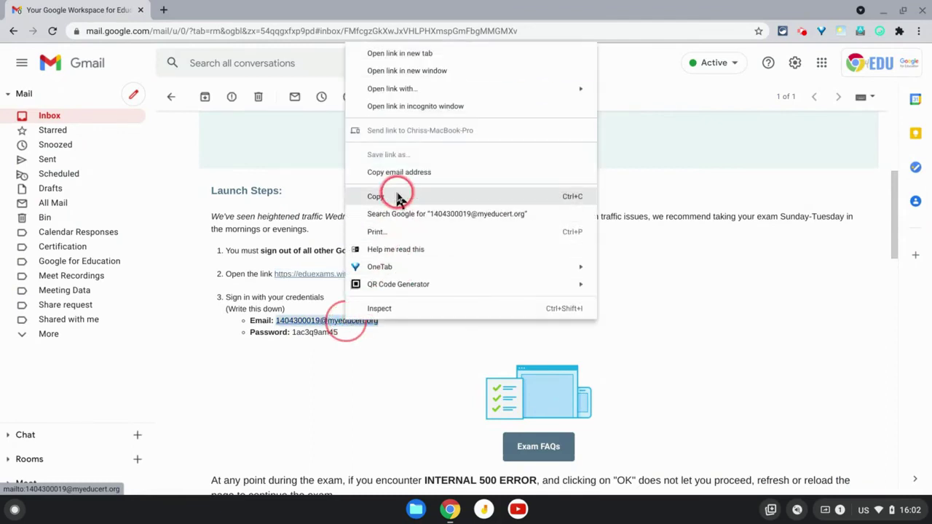
pyautogui.click(397, 197)
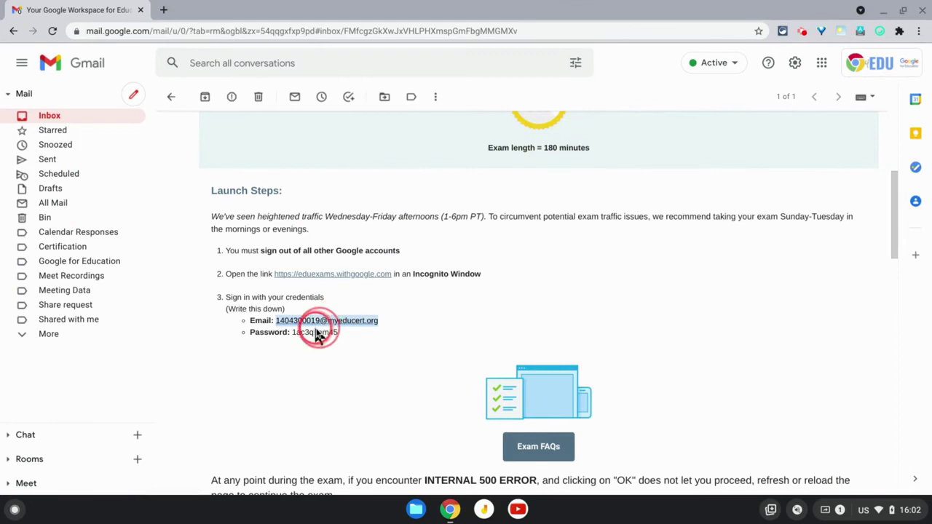
pyautogui.hotkey('alt', 'Tab')
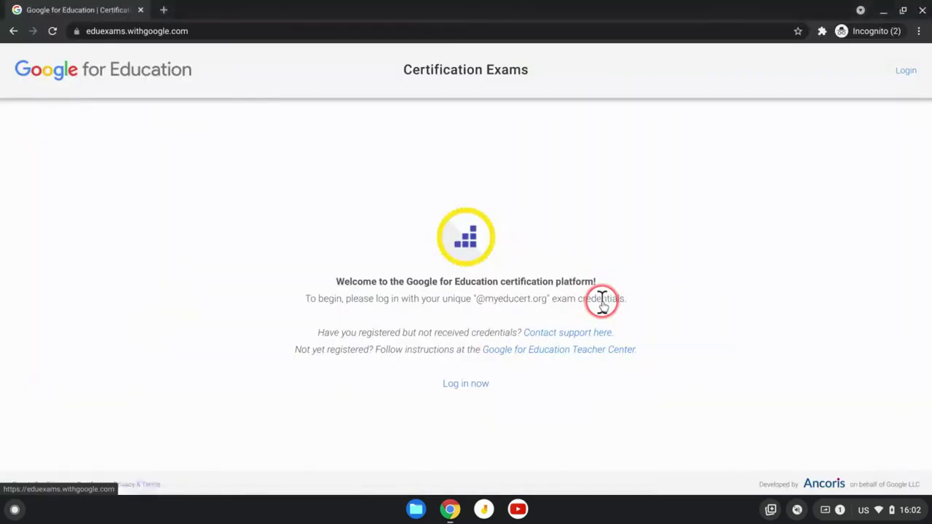
pyautogui.click(460, 386)
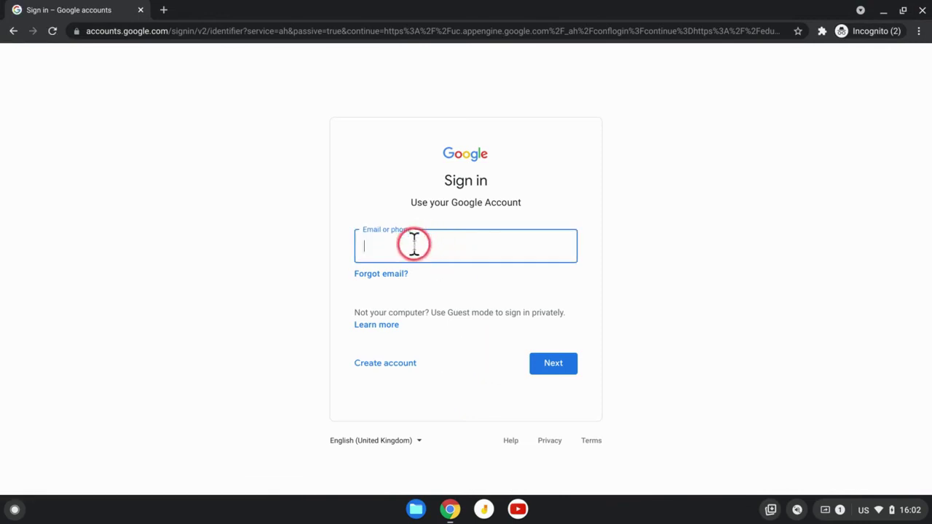
pyautogui.hotkey('ctrl', 'v')
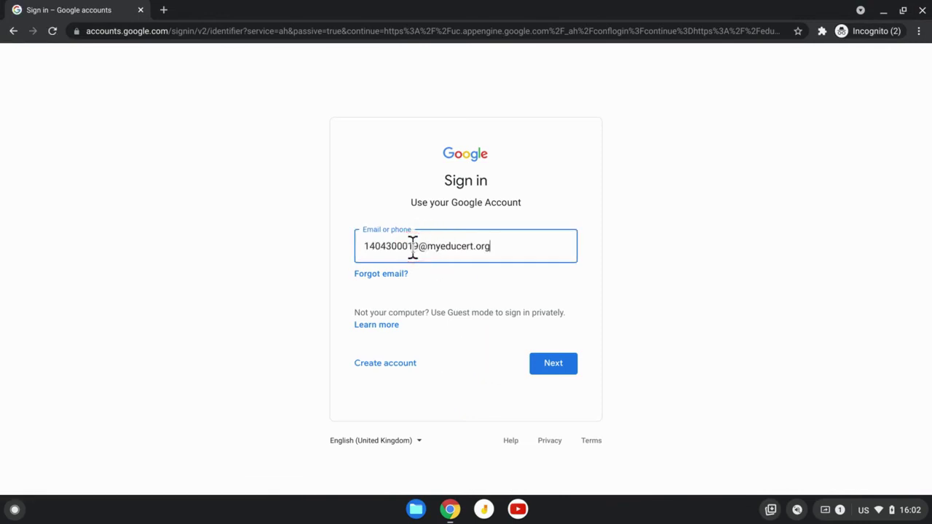
pyautogui.click(554, 363)
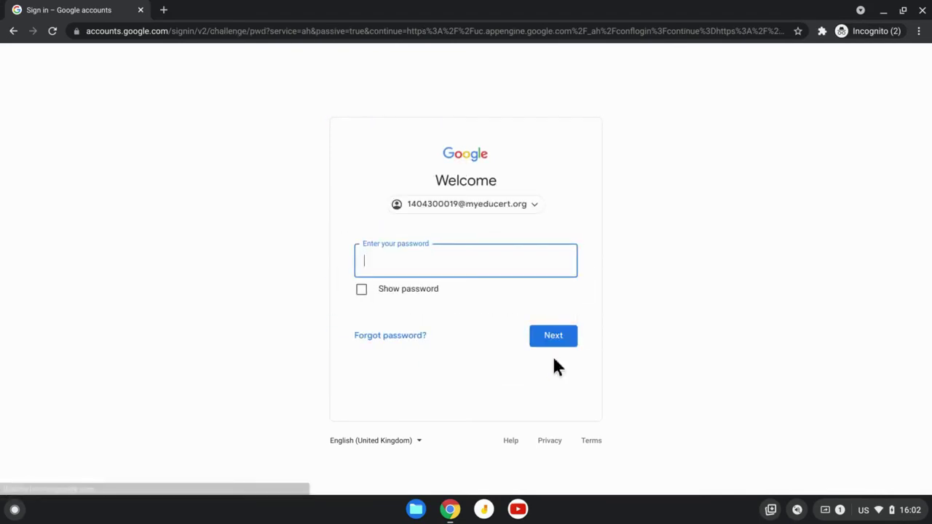
# Copy the exam account password from the email, paste it, and finish signing in.
pyautogui.hotkey('alt', 'Tab')
pyautogui.moveTo(354, 333); pyautogui.dragTo(317, 335)
pyautogui.doubleClick(325, 333)
pyautogui.rightClick(326, 333)
pyautogui.click(364, 199)
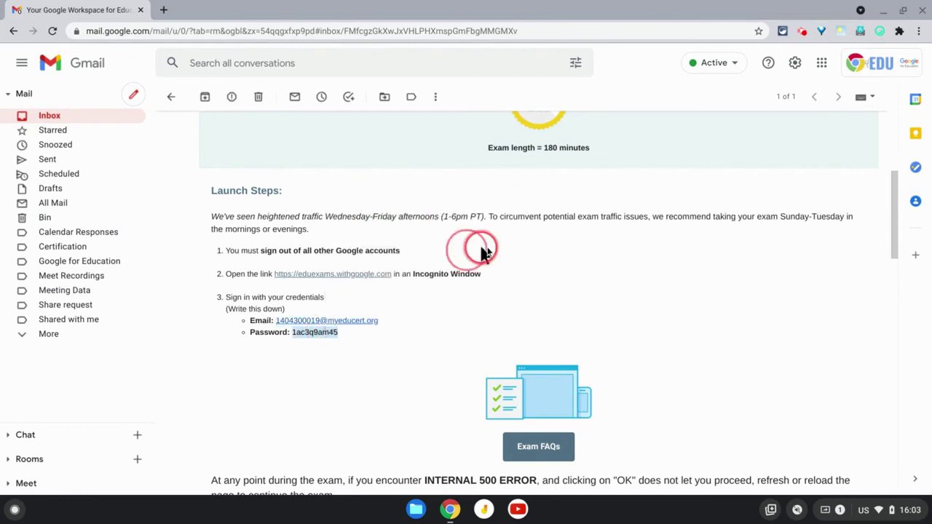
pyautogui.hotkey('alt', 'Tab')
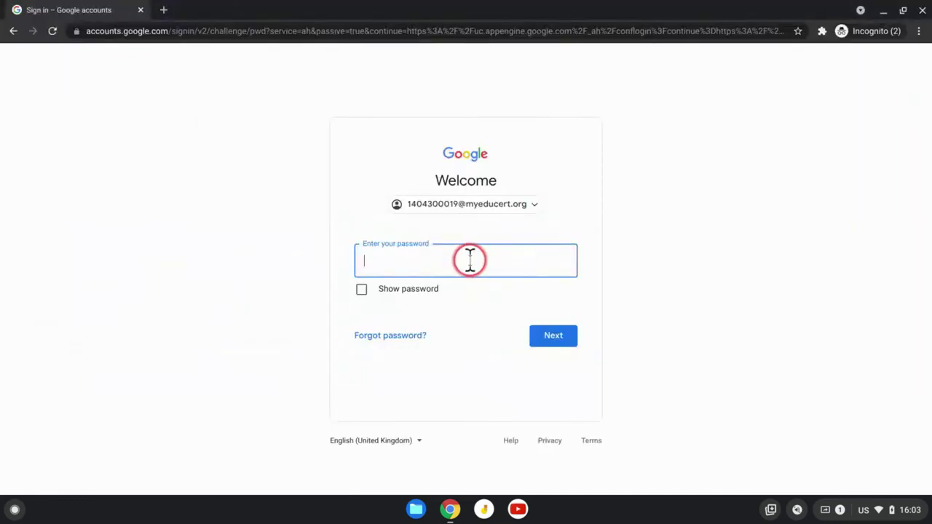
pyautogui.hotkey('ctrl', 'v')
pyautogui.click(537, 335)
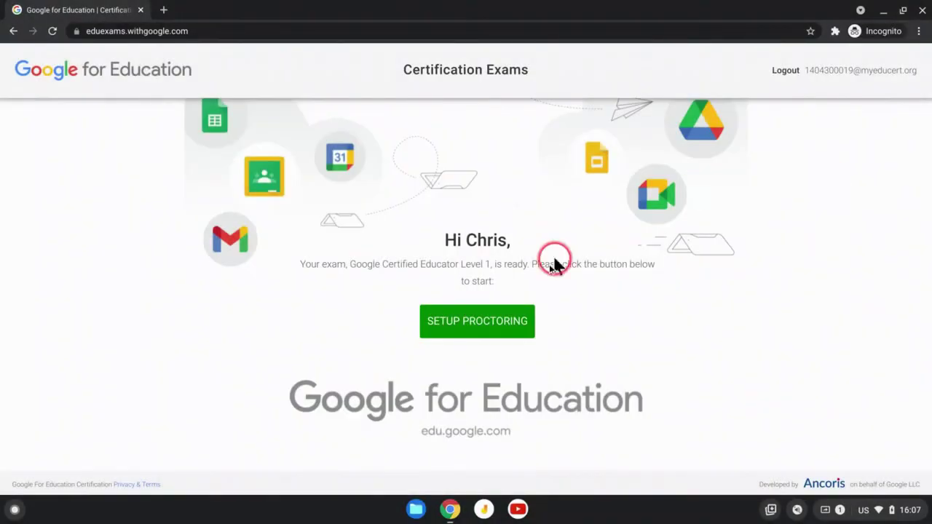
# Choose SETUP PROCTORING on the welcome page to reach the Level 1 Exam Details.
pyautogui.click(483, 328)
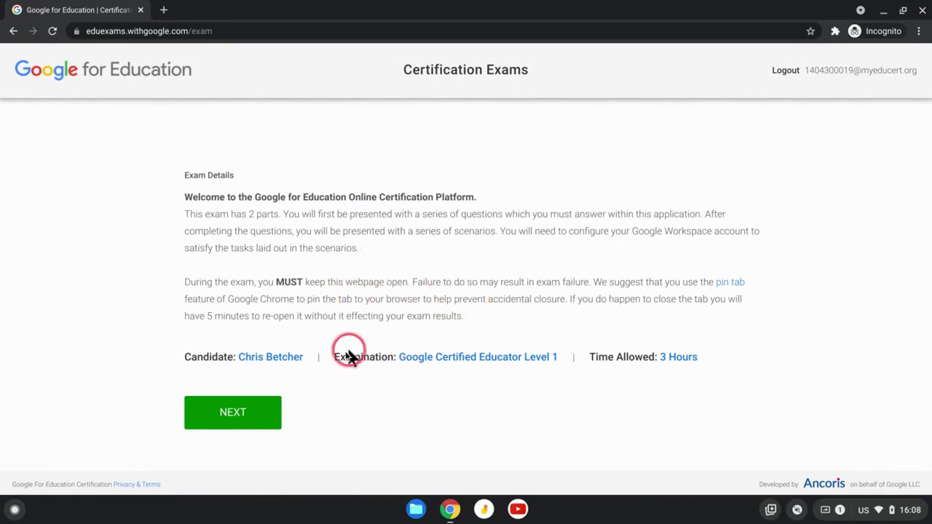
# Continue to webcam setup, activate the webcam and allow the site camera access.
pyautogui.click(244, 417)
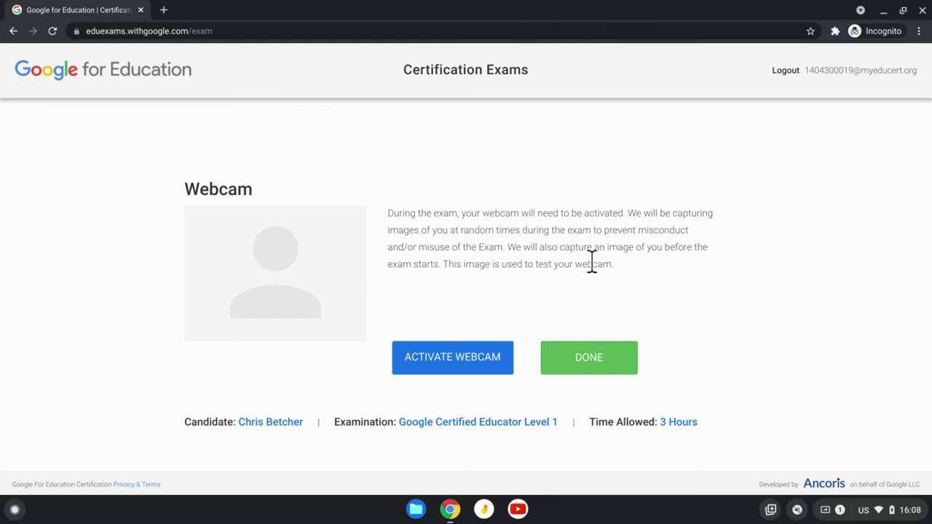
pyautogui.click(594, 261)
pyautogui.click(450, 362)
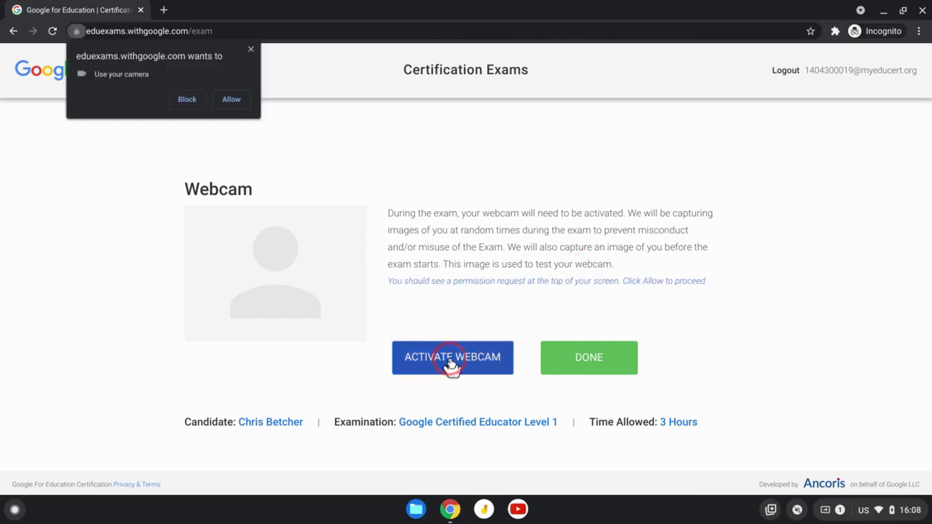
pyautogui.click(225, 100)
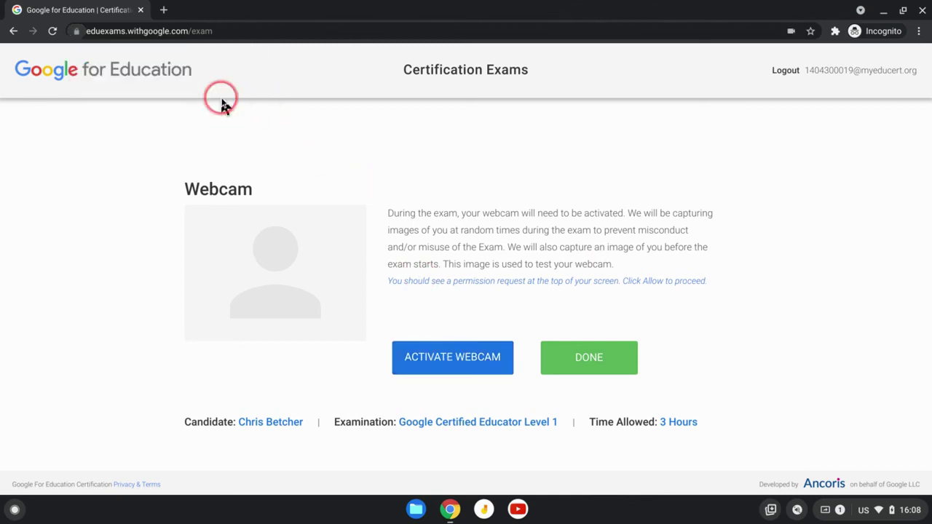
pyautogui.click(501, 223)
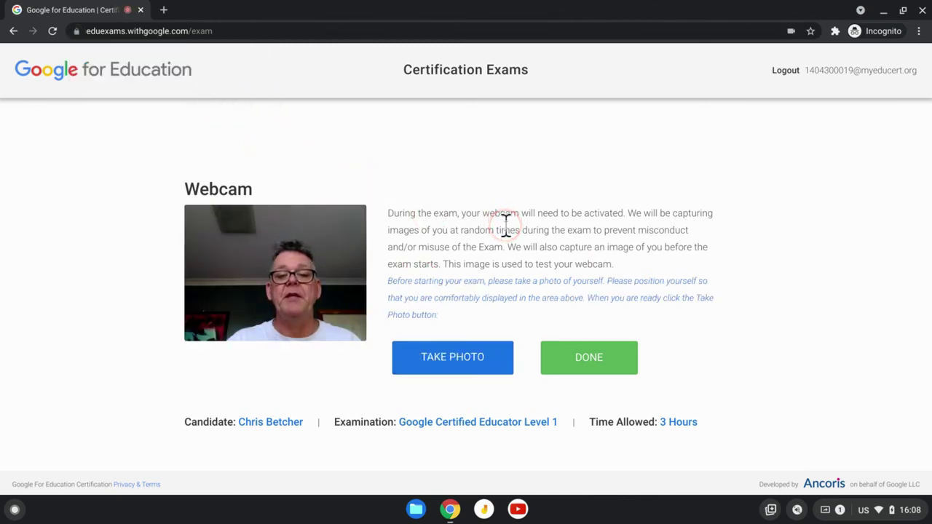
# Take the candidate photo, retake it, and confirm with DONE.
pyautogui.click(452, 361)
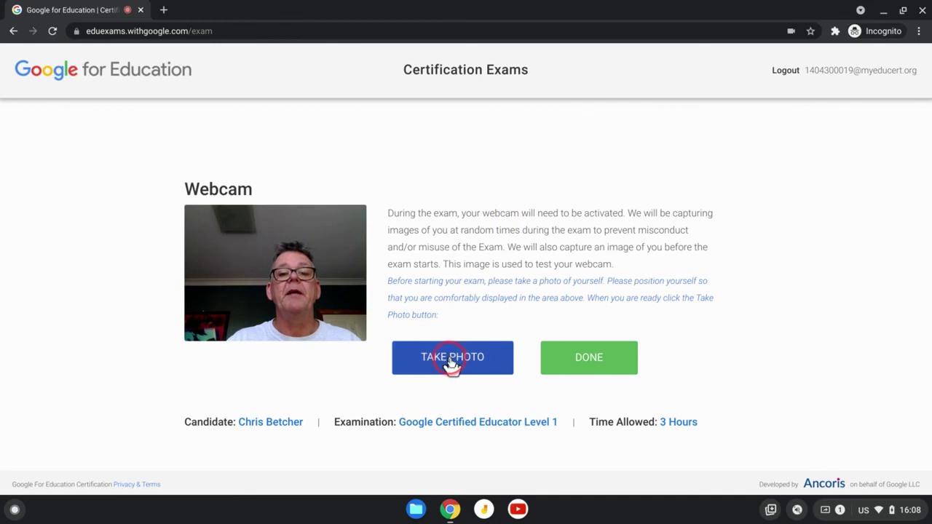
pyautogui.click(458, 359)
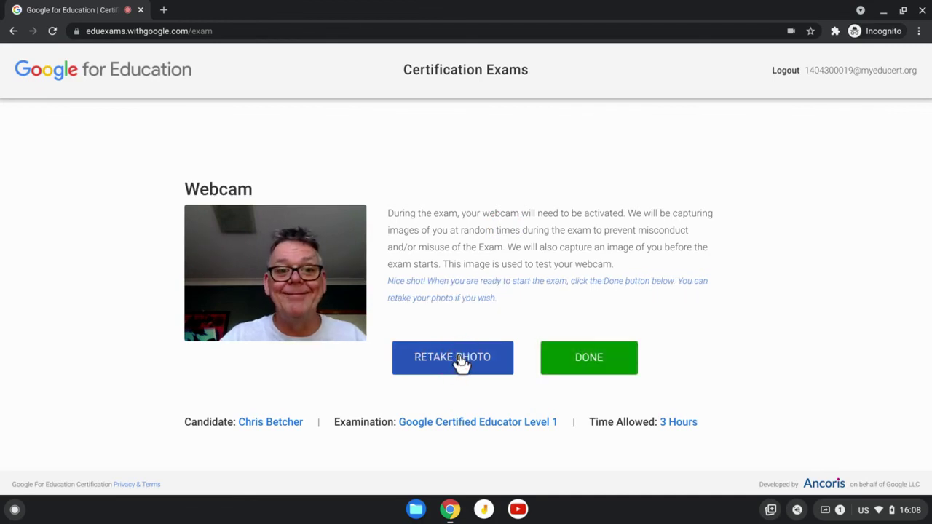
pyautogui.click(520, 355)
pyautogui.click(474, 364)
pyautogui.click(454, 367)
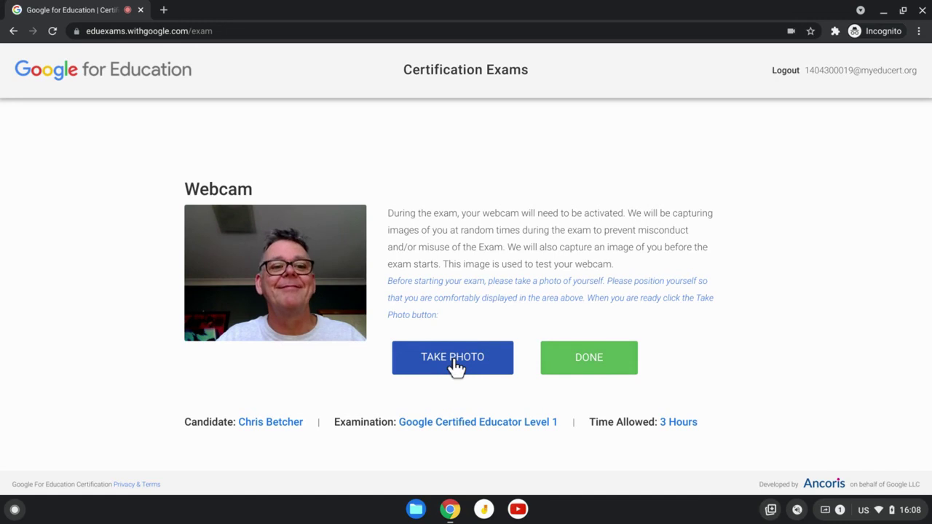
pyautogui.click(455, 367)
pyautogui.click(586, 359)
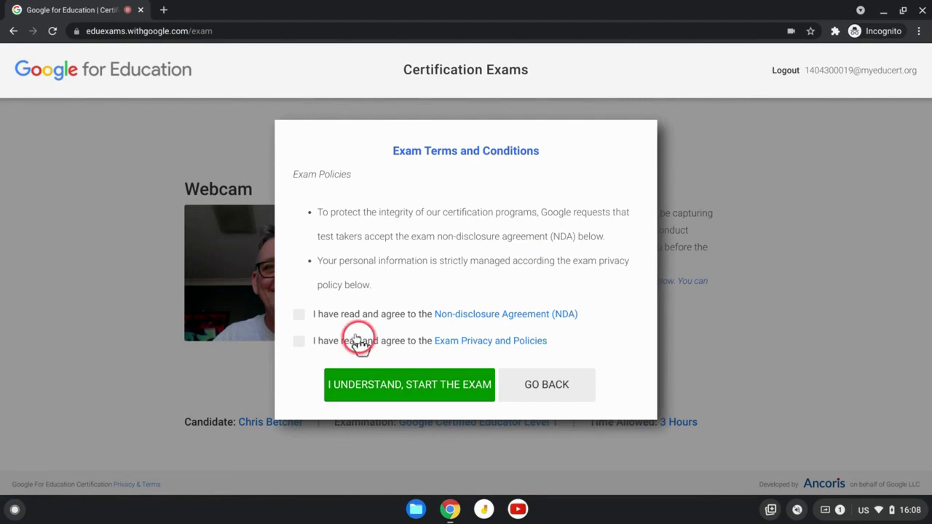
# Agree to the NDA and Exam Privacy and Policies, then choose I UNDERSTAND, START THE EXAM.
pyautogui.click(299, 314)
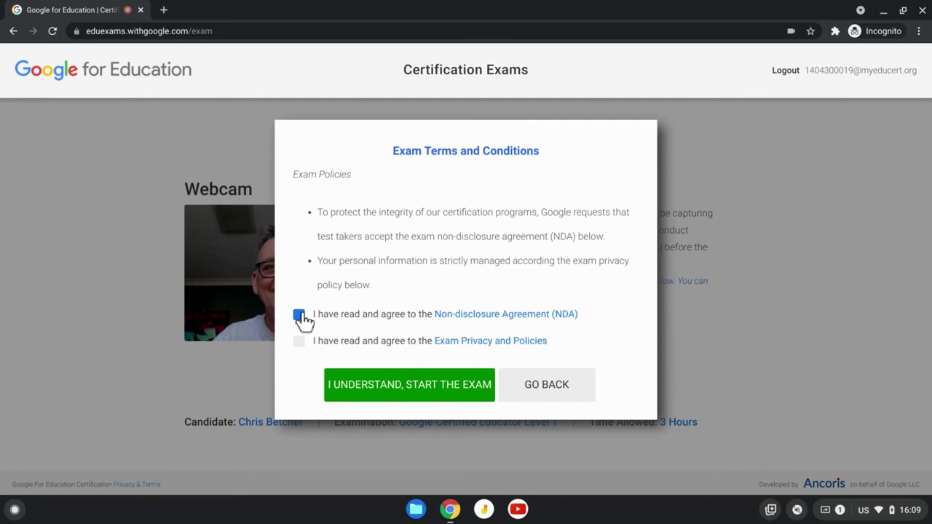
pyautogui.click(301, 342)
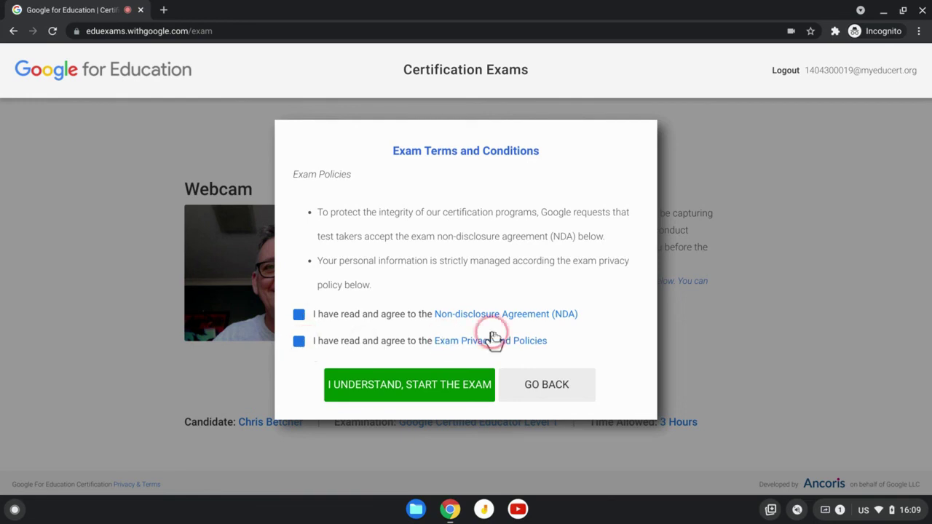
pyautogui.click(413, 391)
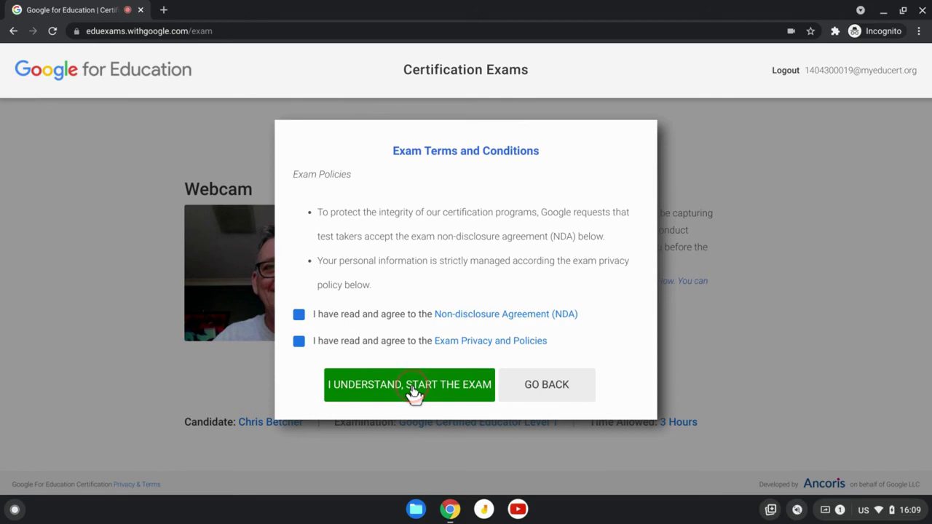